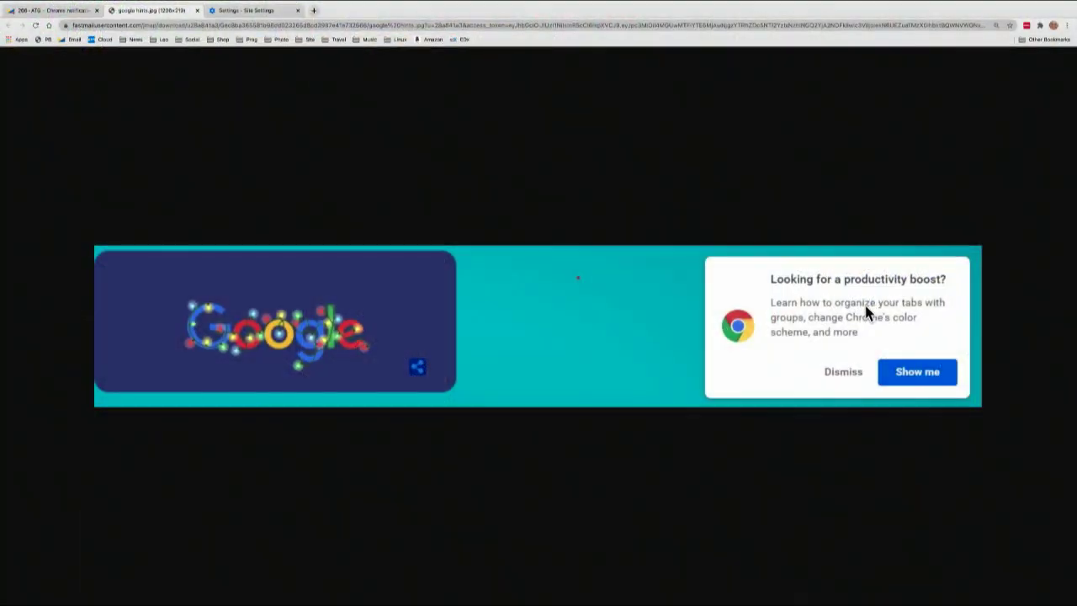
# Step: Open the browser's Site Settings page under Privacy and security
pyautogui.click(1066, 26)
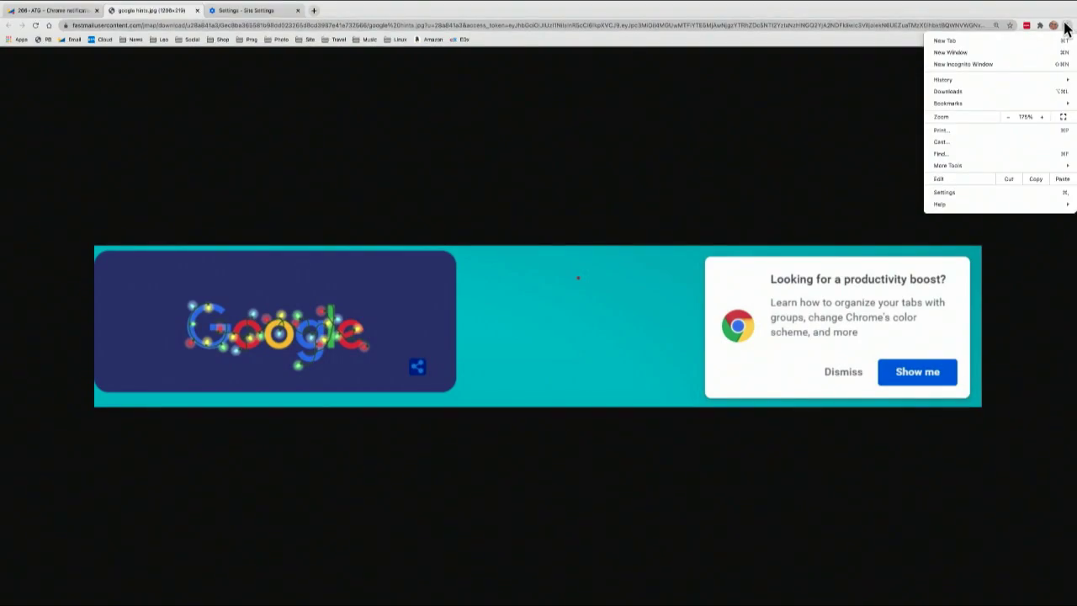
pyautogui.click(1001, 194)
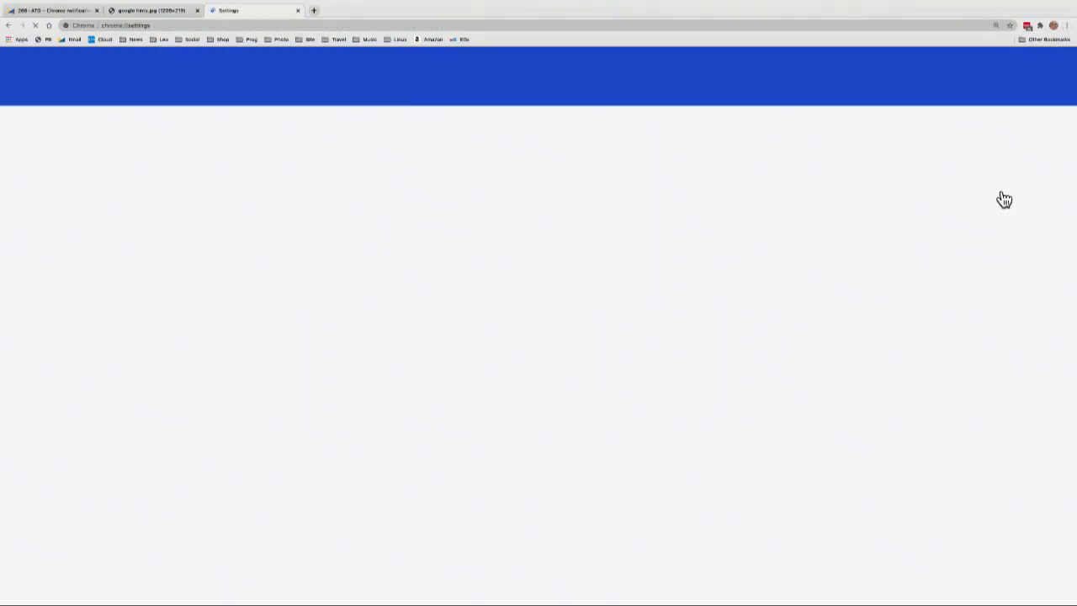
pyautogui.scroll(-1, 233, 493)
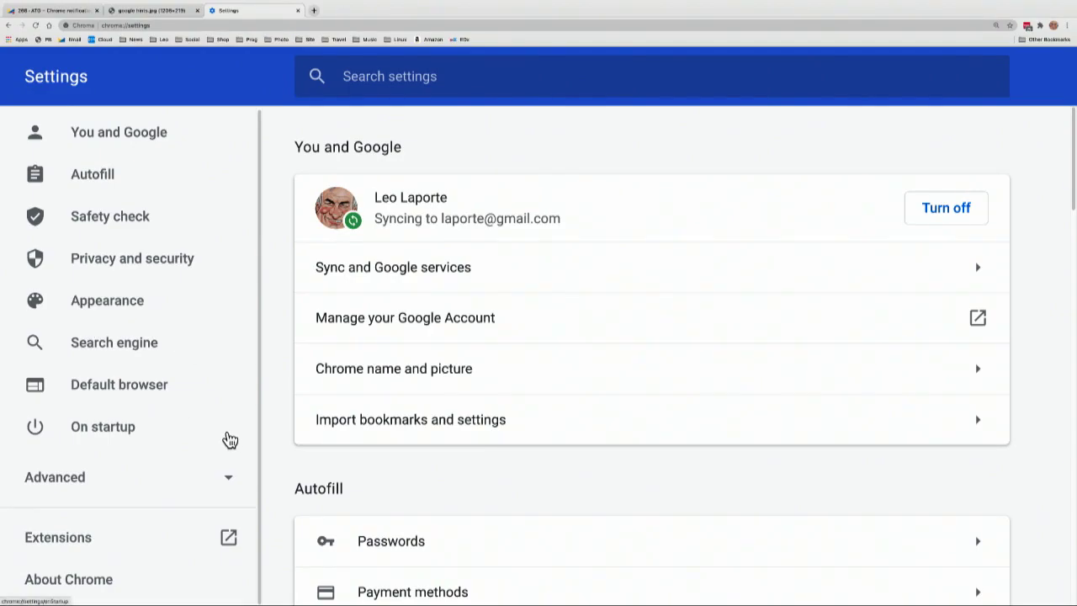
pyautogui.scroll(-6, 392, 418)
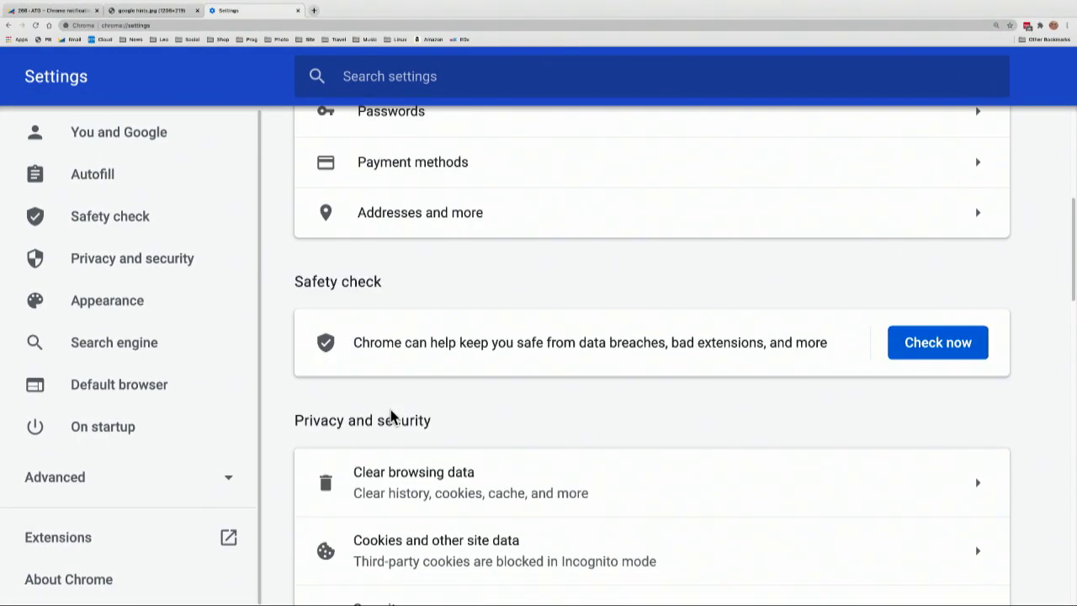
pyautogui.scroll(-2, 392, 415)
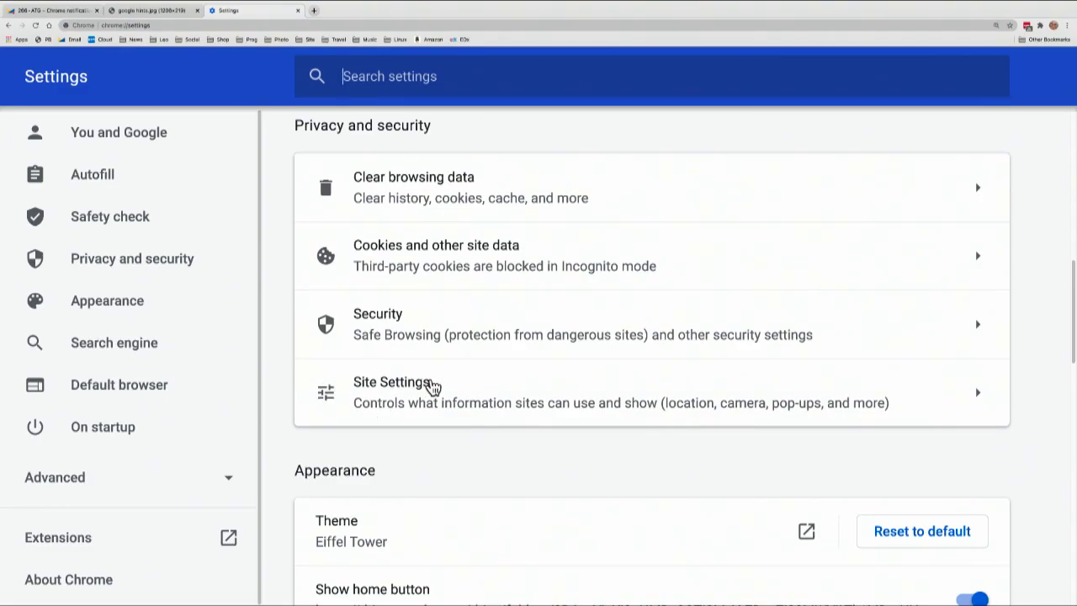
pyautogui.click(431, 385)
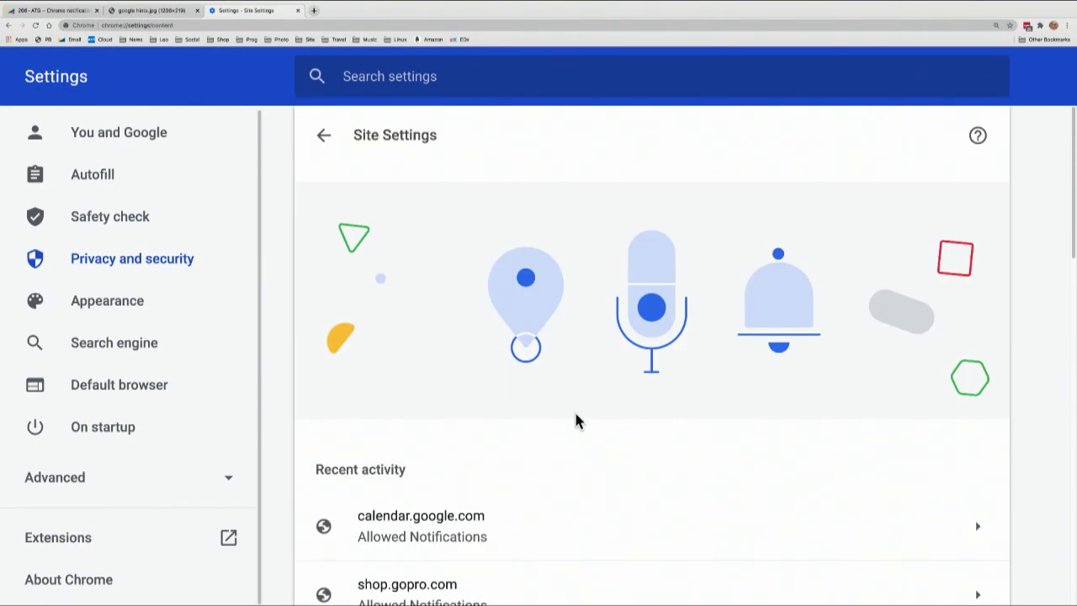
# Step: Clear all stored site data for shop.gopro.com from the recent activity list and return to Site Settings
pyautogui.scroll(-1, 577, 421)
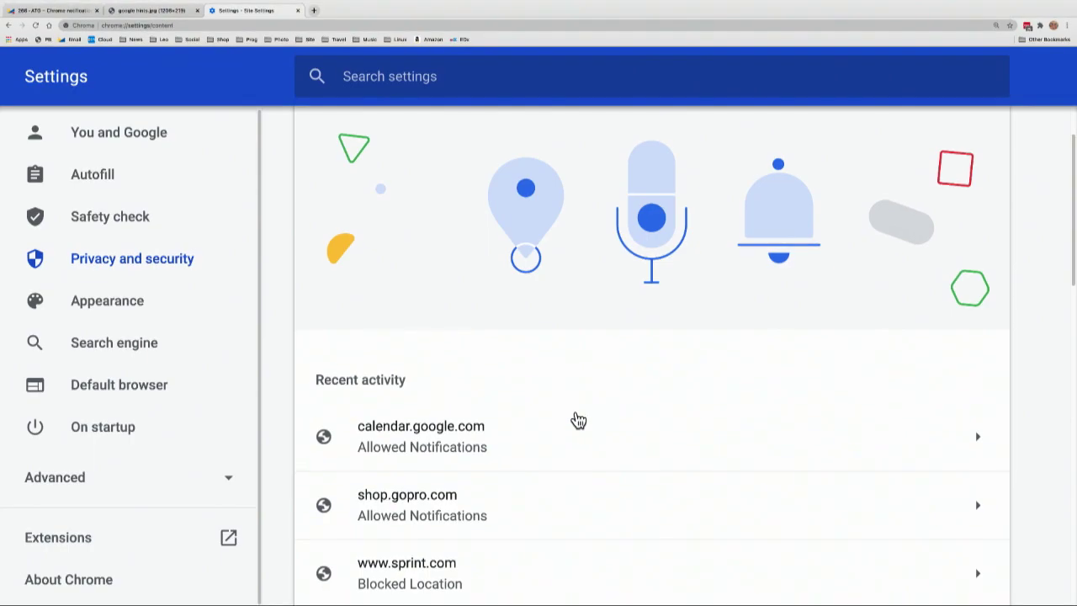
pyautogui.scroll(-2, 577, 420)
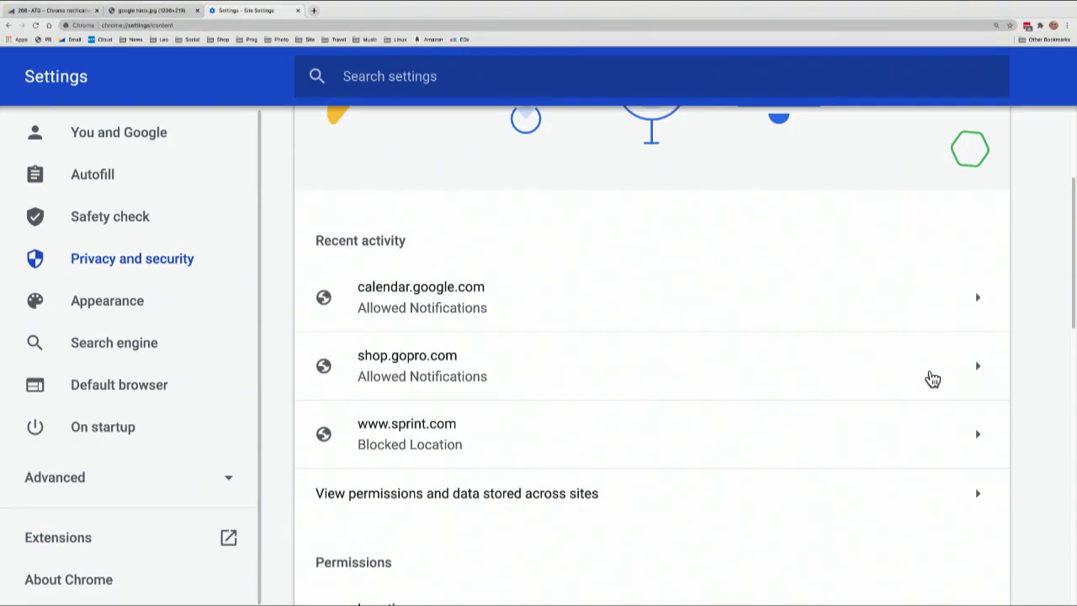
pyautogui.click(979, 368)
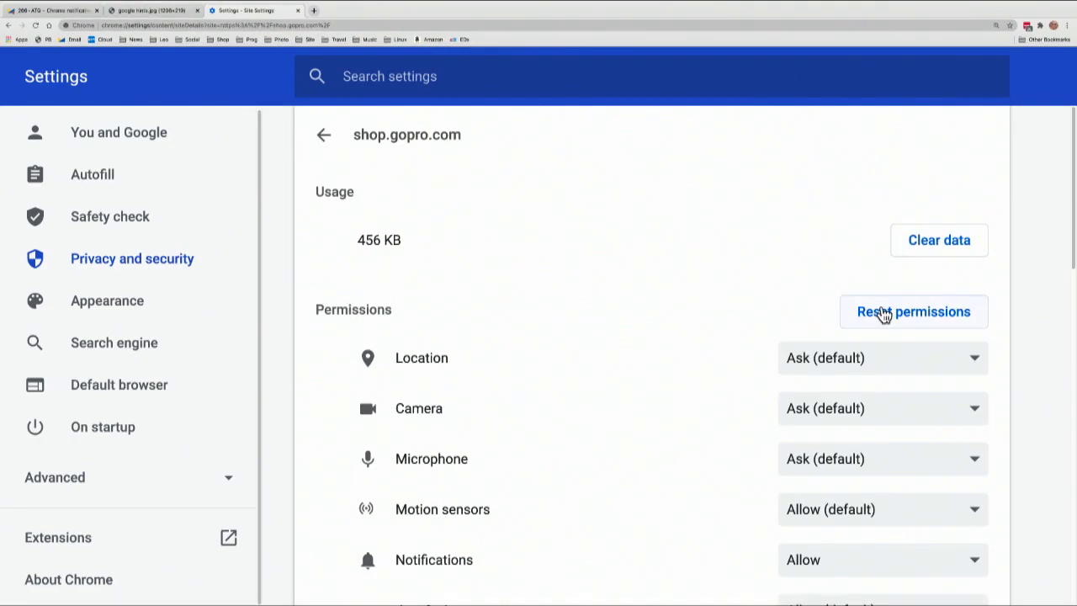
pyautogui.scroll(-7, 534, 331)
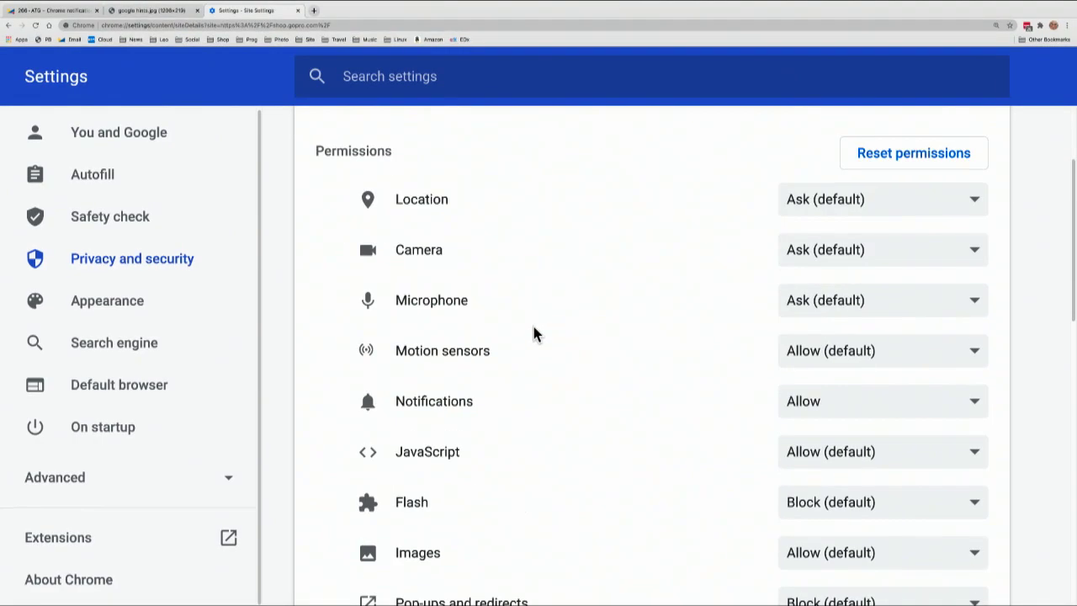
pyautogui.scroll(7, 534, 334)
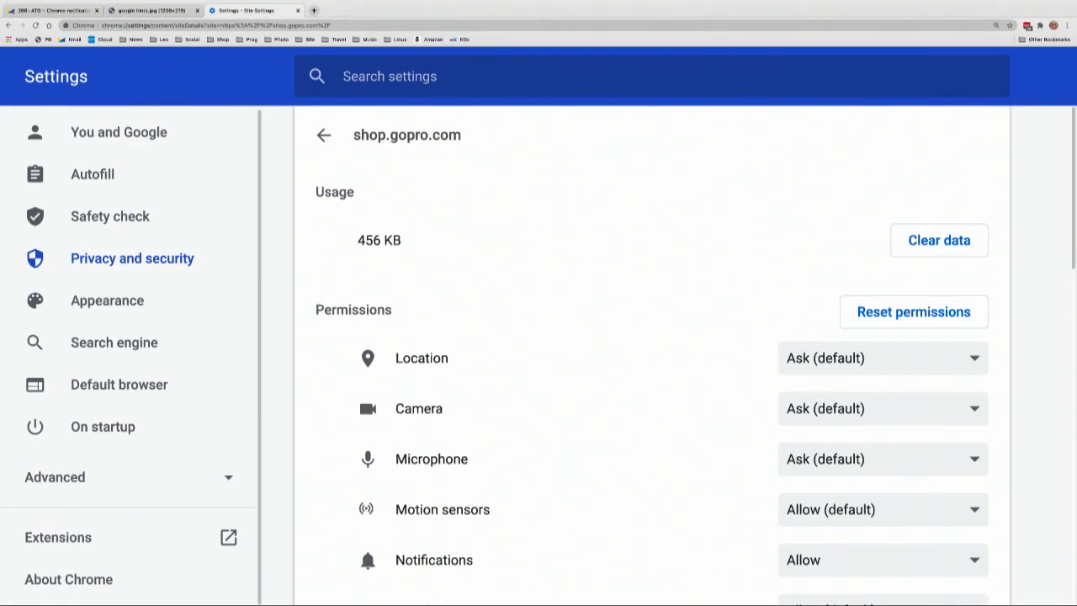
pyautogui.click(928, 245)
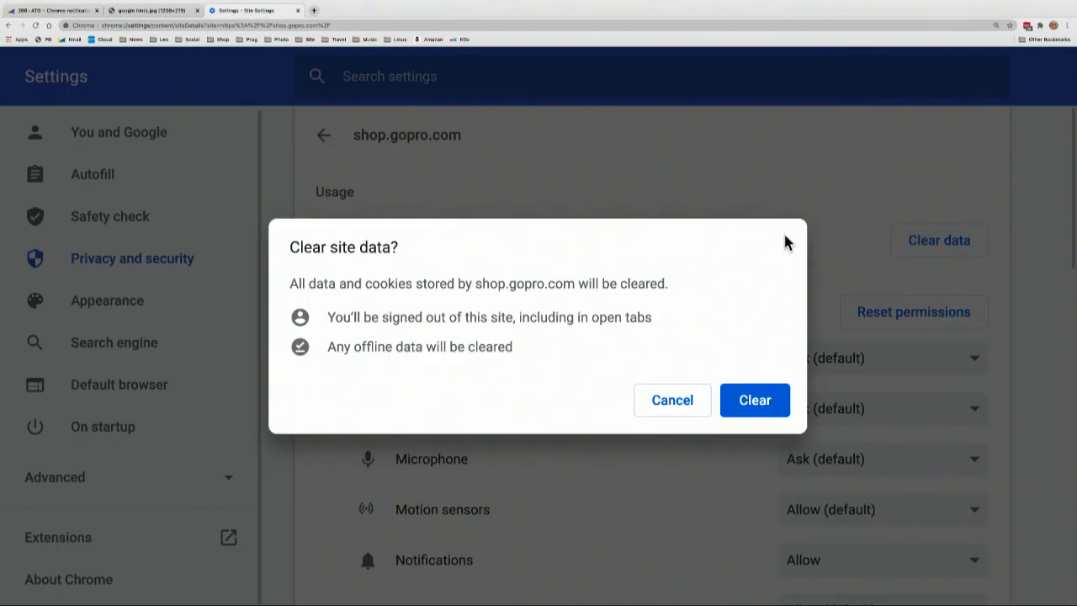
pyautogui.click(736, 402)
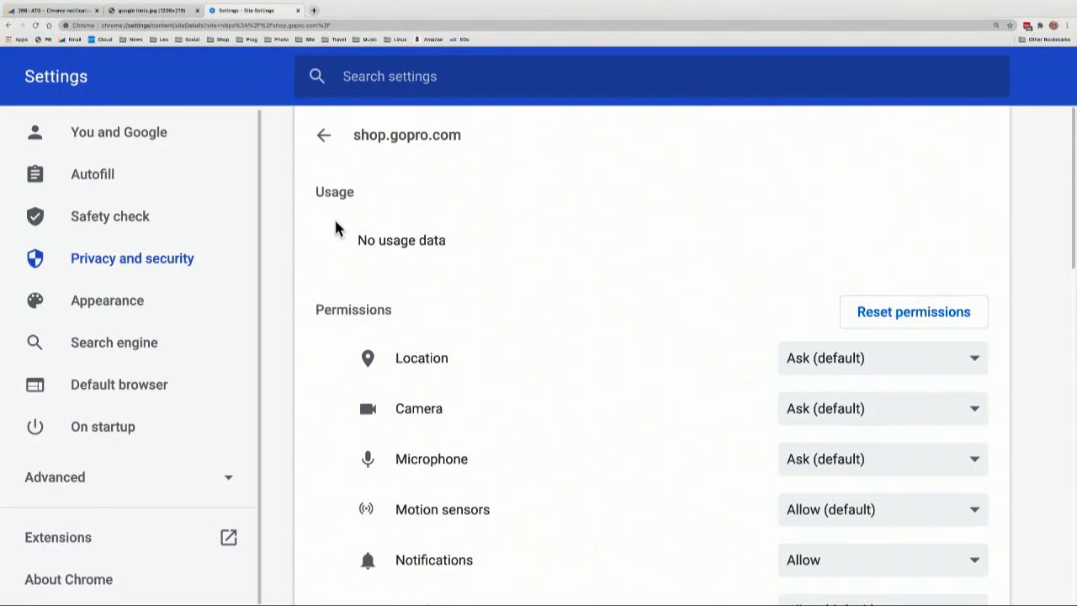
pyautogui.click(324, 136)
pyautogui.scroll(-2, 562, 366)
pyautogui.scroll(-1, 563, 366)
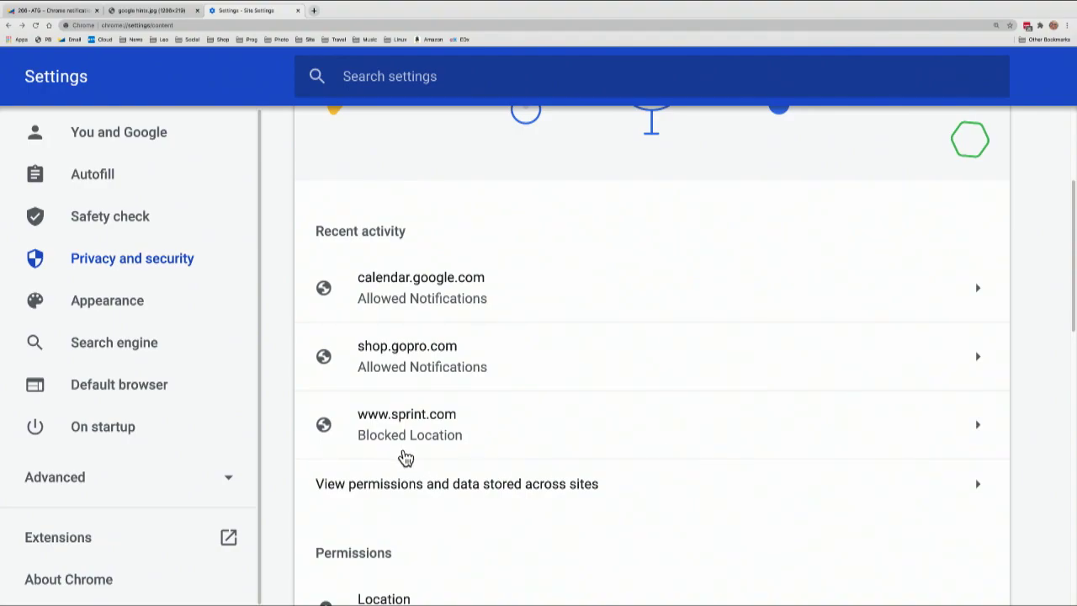
pyautogui.click(976, 432)
pyautogui.click(926, 252)
pyautogui.click(740, 412)
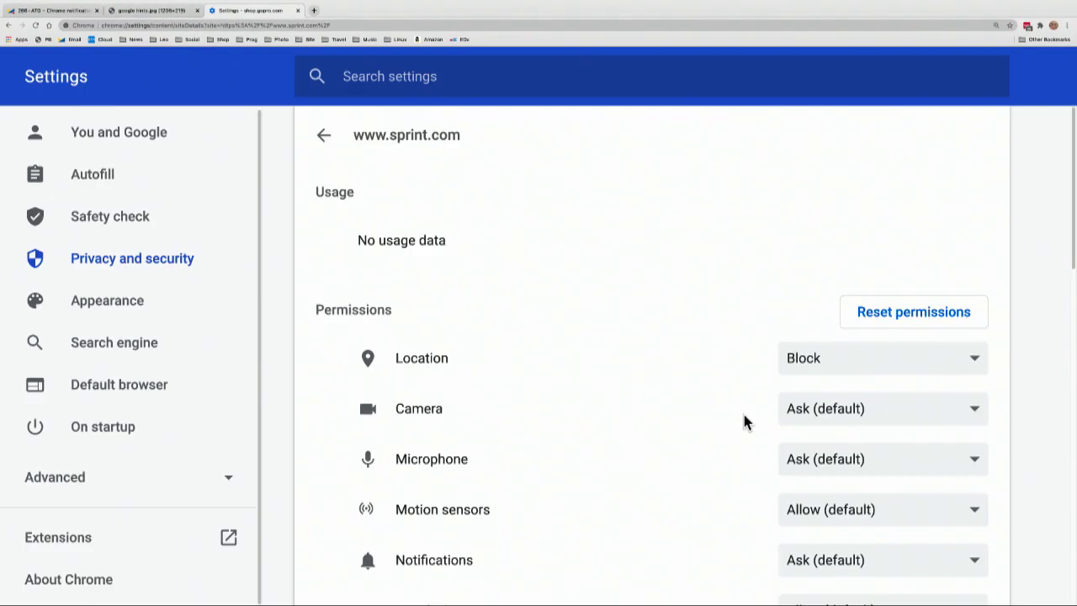
pyautogui.click(931, 304)
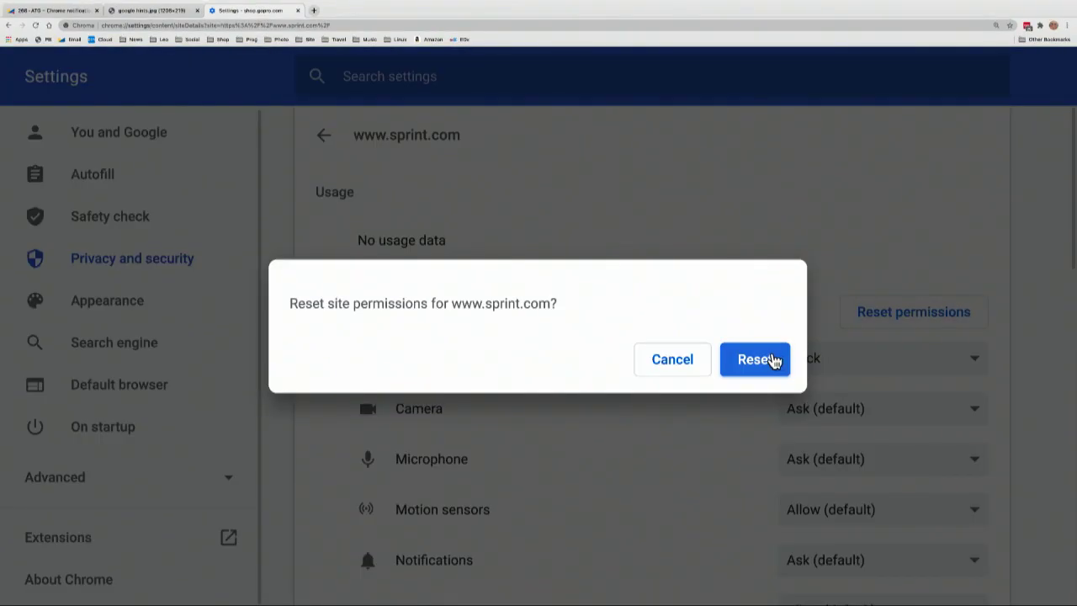
pyautogui.click(770, 362)
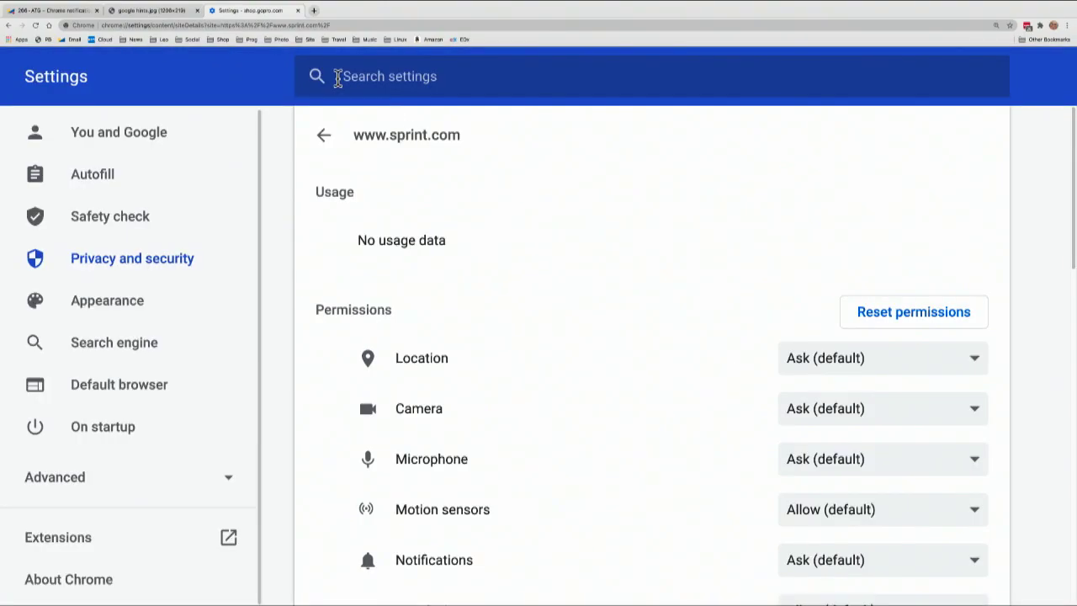
pyautogui.click(325, 137)
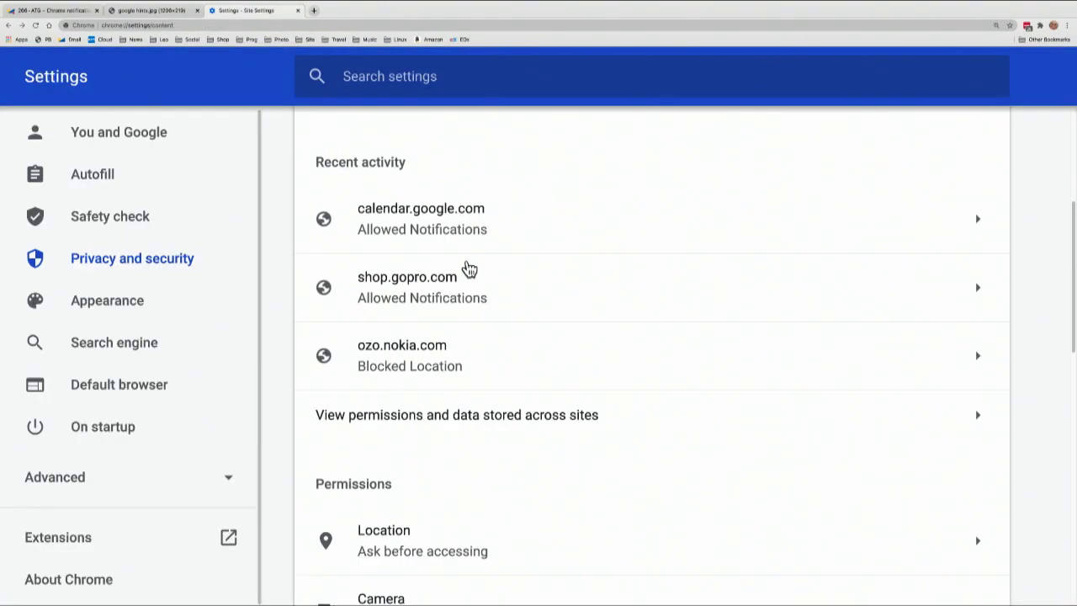
# Step: Turn off the option that lets sites ask to send notifications in the Notifications permission
pyautogui.scroll(-2, 699, 329)
pyautogui.scroll(-1, 703, 331)
pyautogui.scroll(-1, 703, 331)
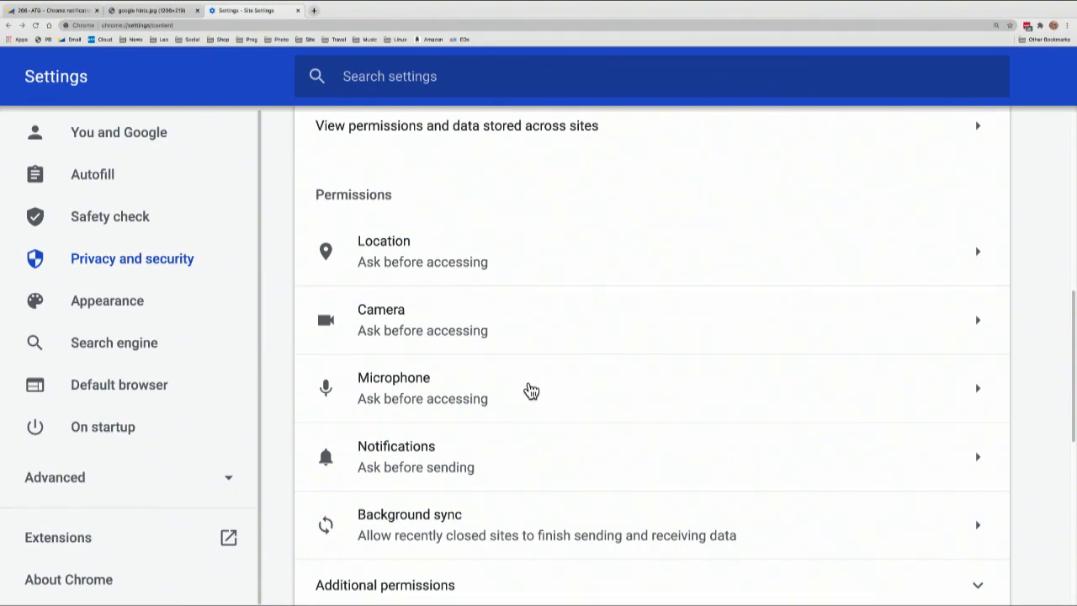
pyautogui.scroll(-1, 531, 389)
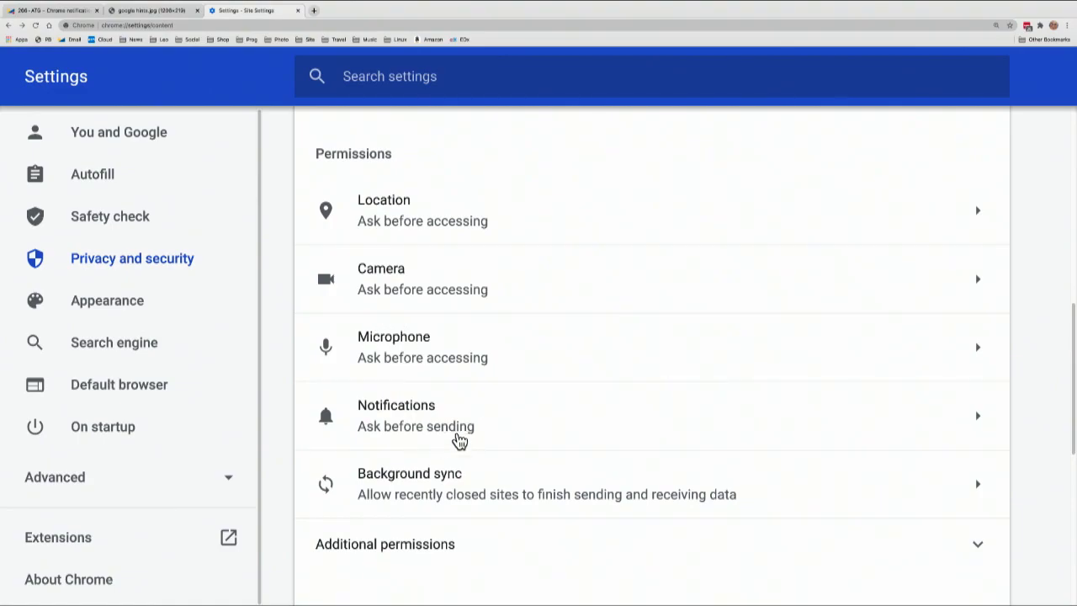
pyautogui.scroll(-1, 526, 401)
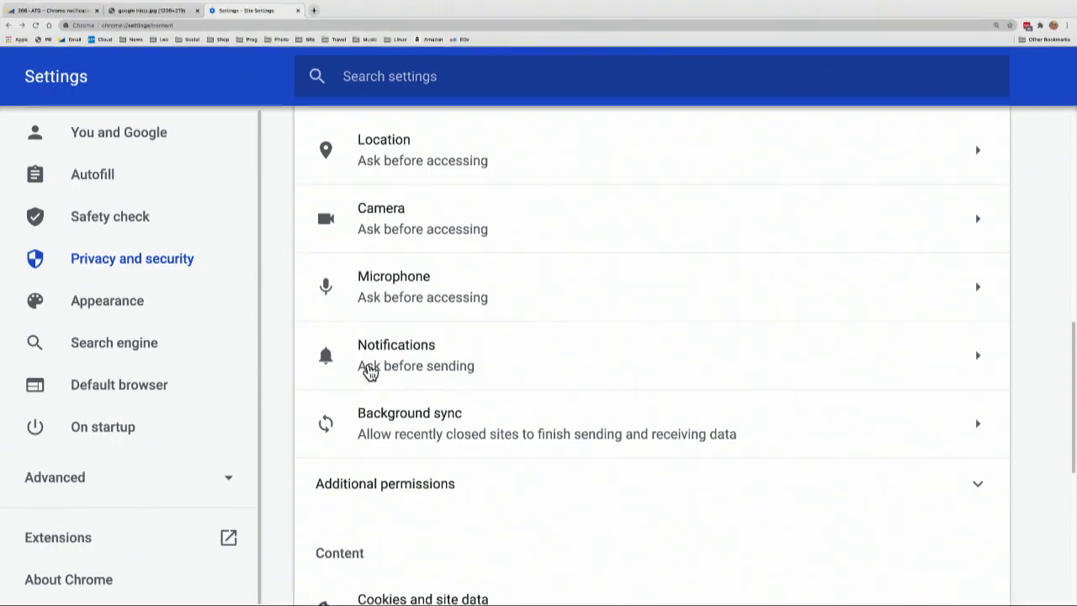
pyautogui.click(443, 376)
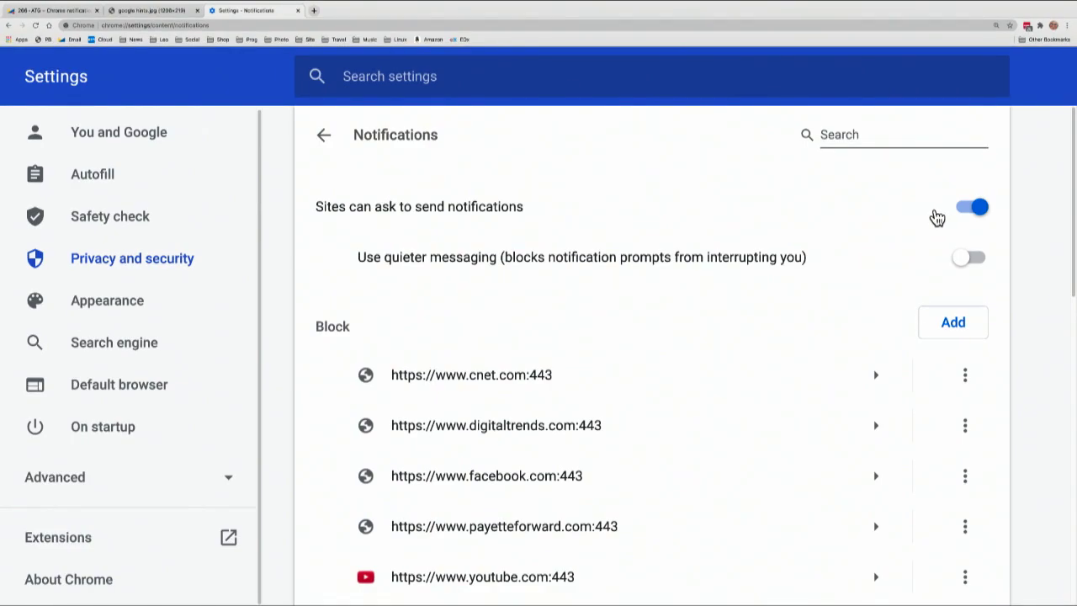
pyautogui.click(967, 208)
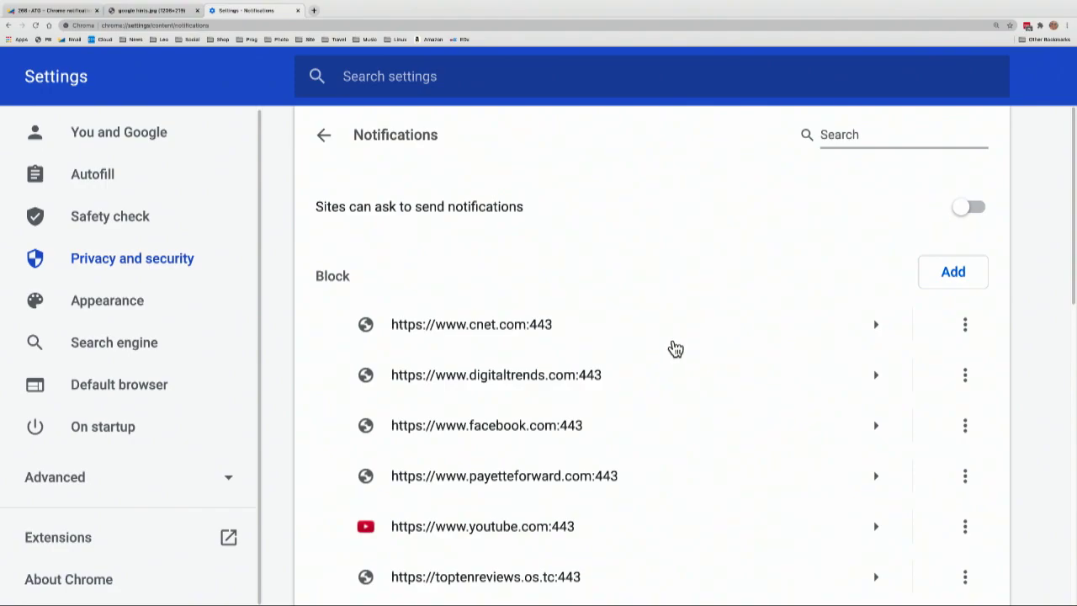
pyautogui.scroll(-1, 676, 349)
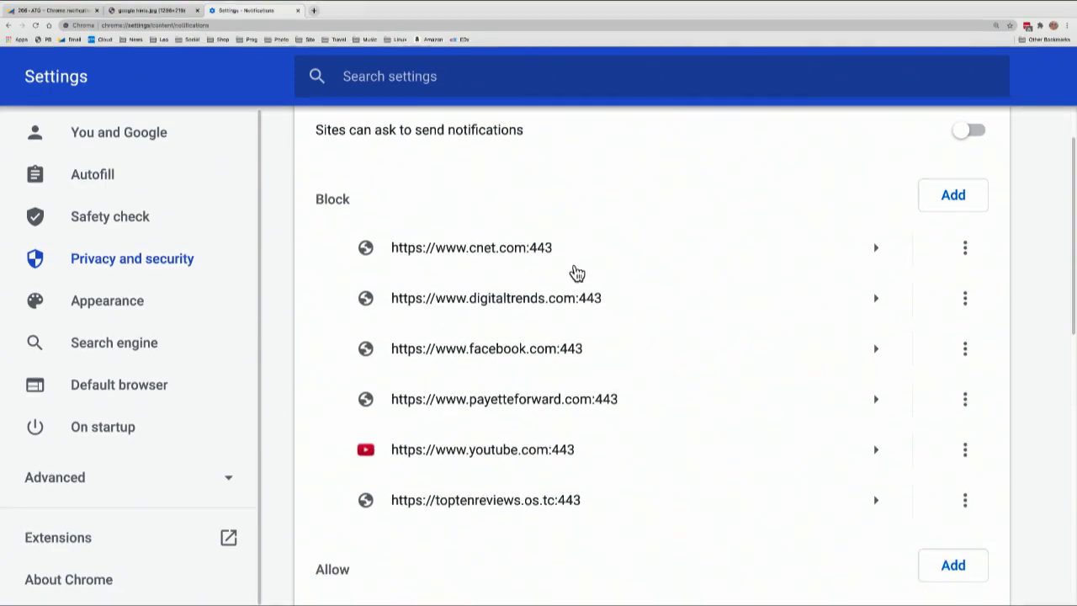
pyautogui.click(966, 250)
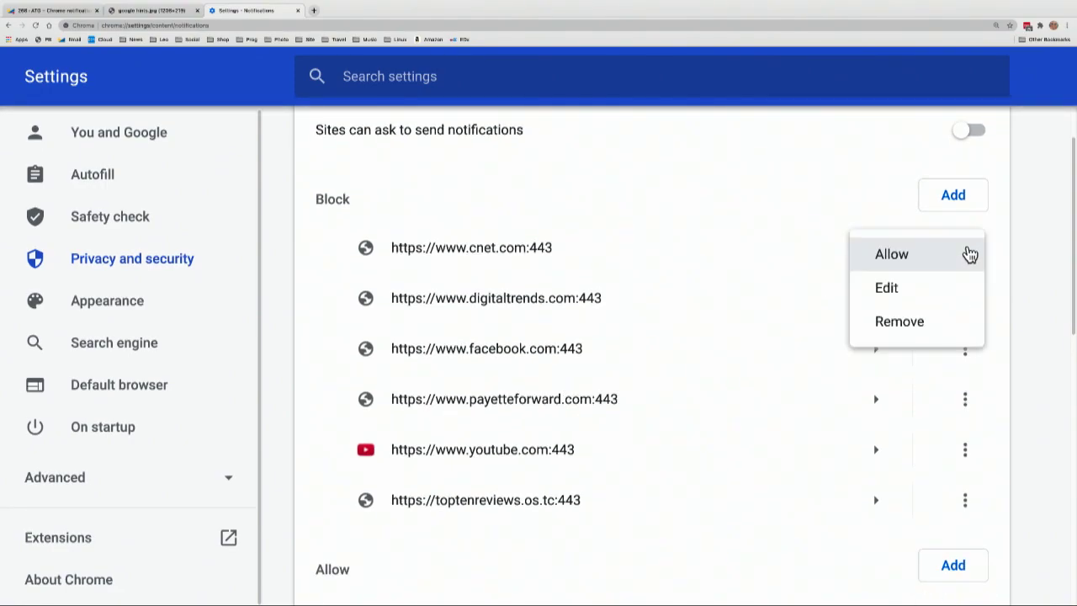
pyautogui.click(907, 335)
pyautogui.click(967, 253)
pyautogui.click(932, 322)
pyautogui.click(968, 250)
pyautogui.click(914, 322)
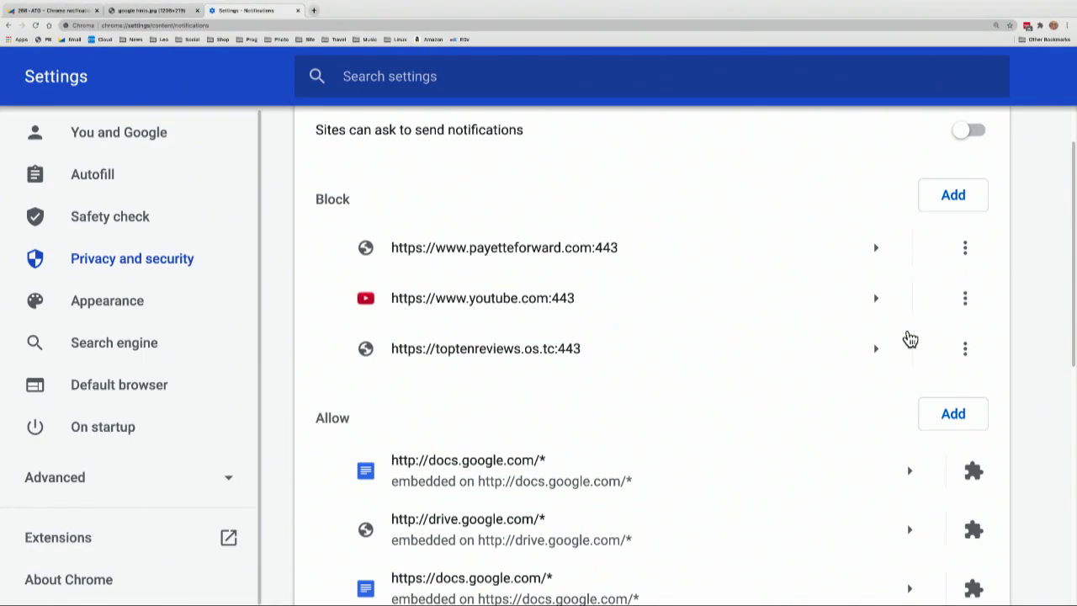
pyautogui.click(969, 257)
pyautogui.click(920, 323)
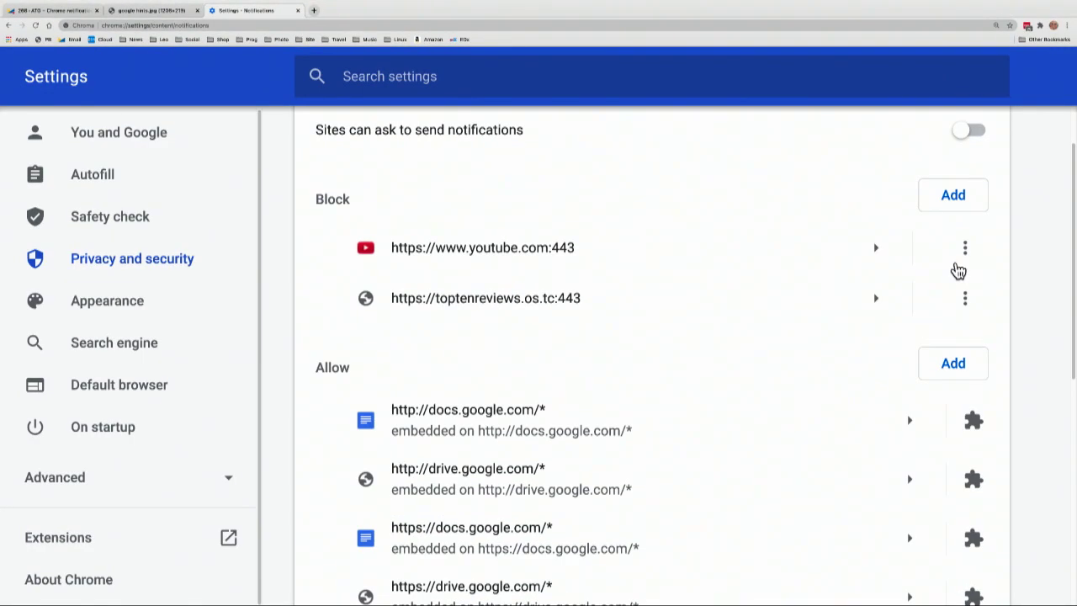
pyautogui.click(965, 261)
pyautogui.click(914, 321)
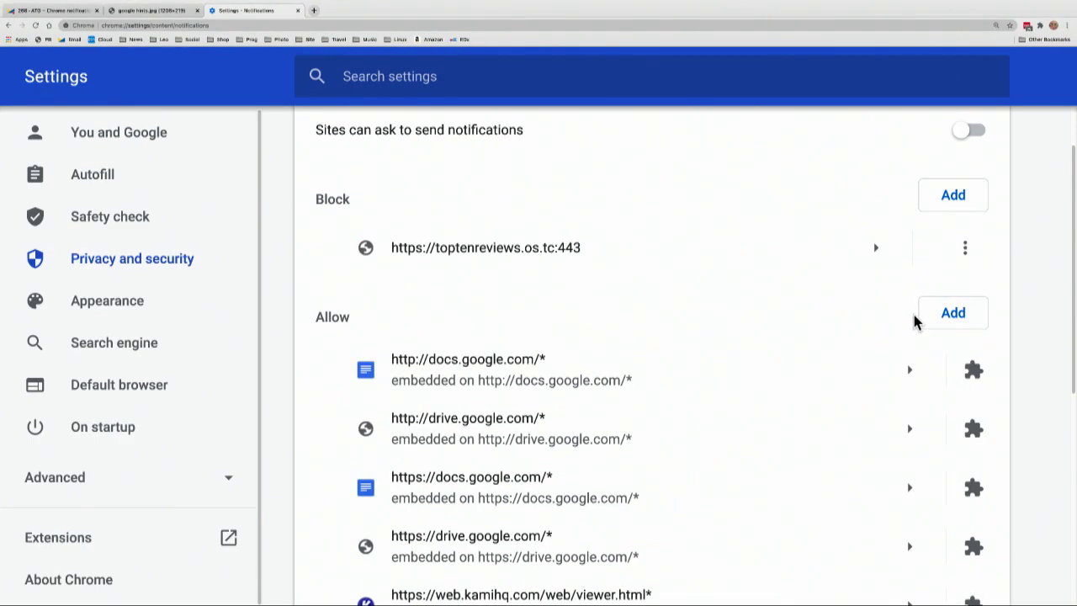
pyautogui.click(964, 252)
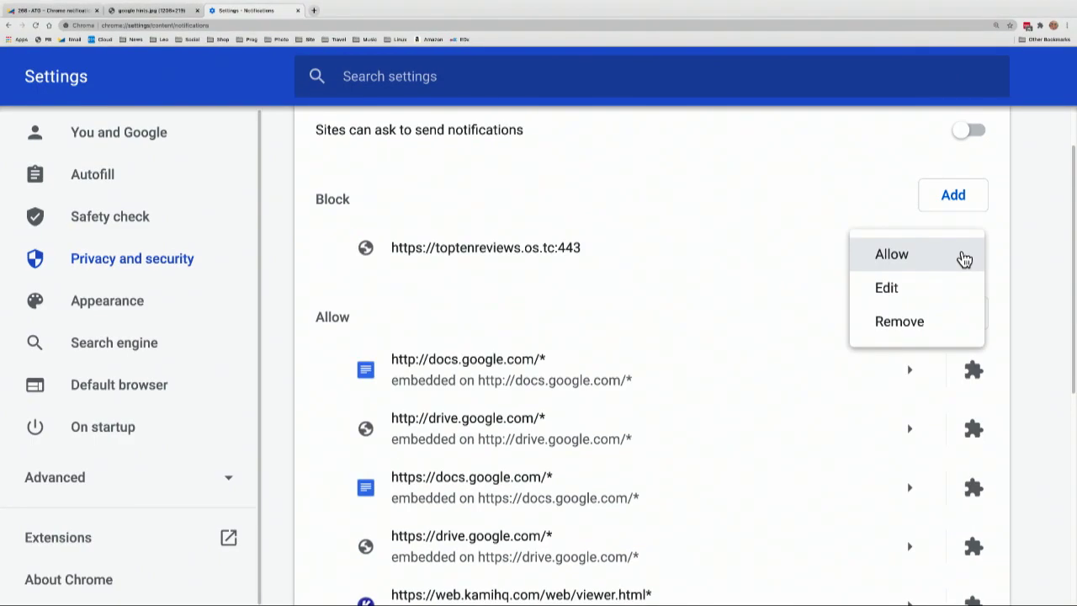
pyautogui.click(908, 333)
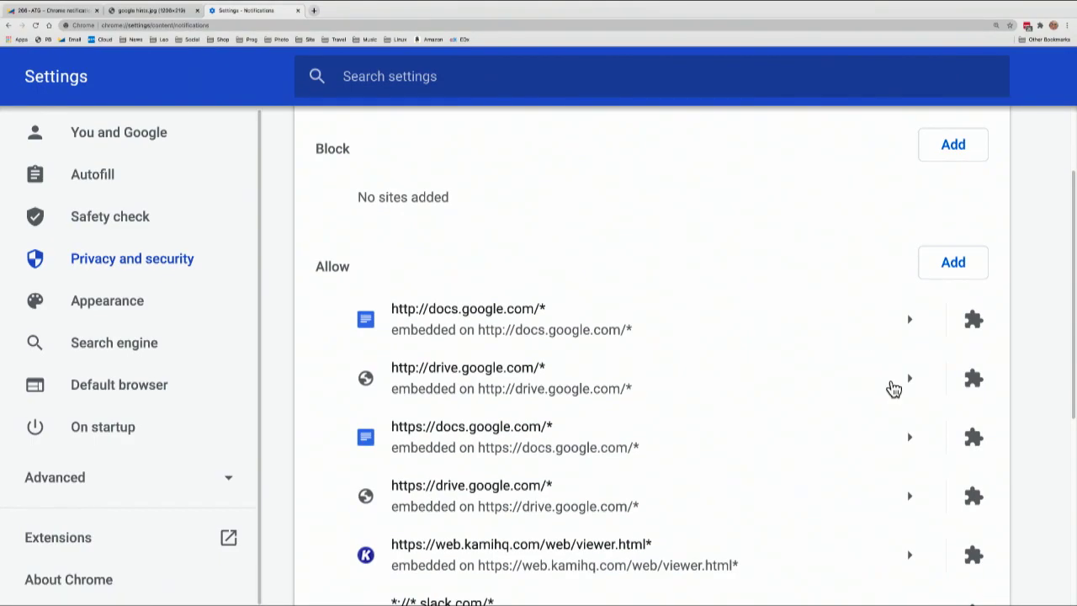
pyautogui.scroll(-1, 878, 399)
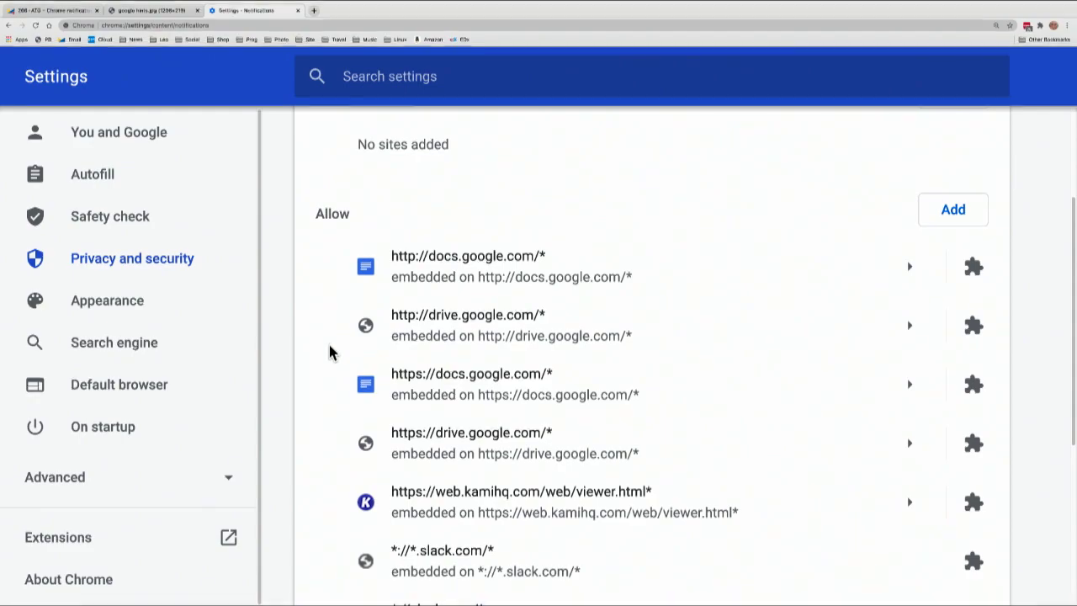
pyautogui.scroll(-1, 329, 352)
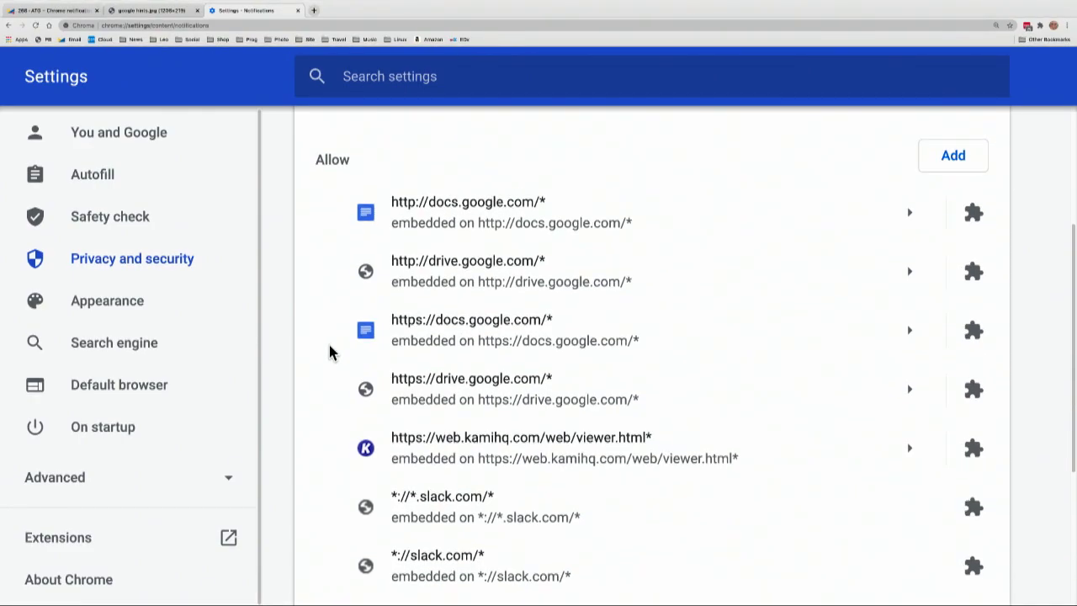
pyautogui.click(910, 214)
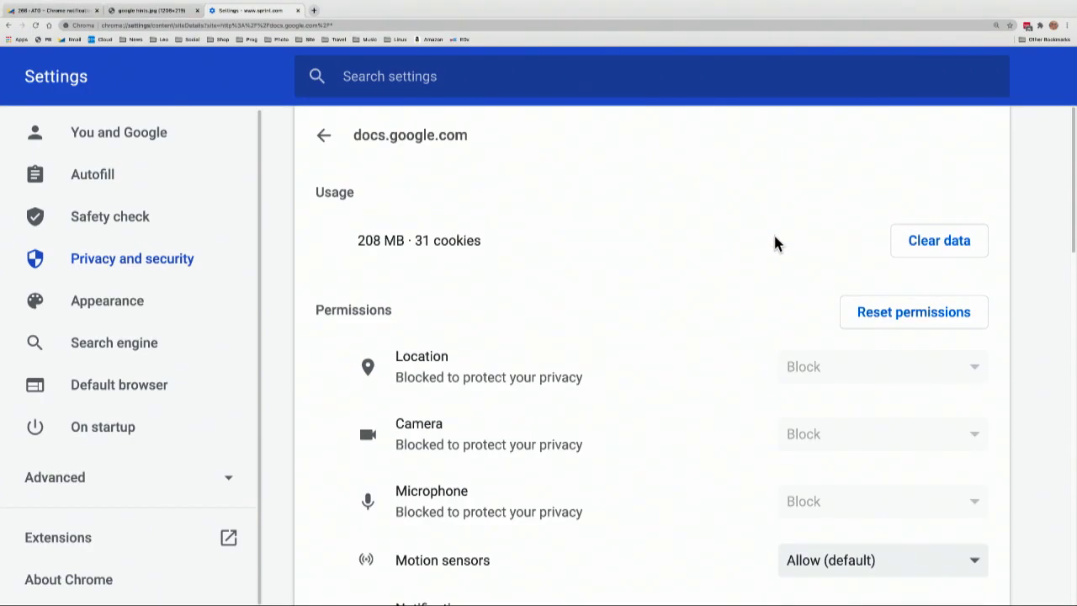
pyautogui.scroll(-2, 764, 313)
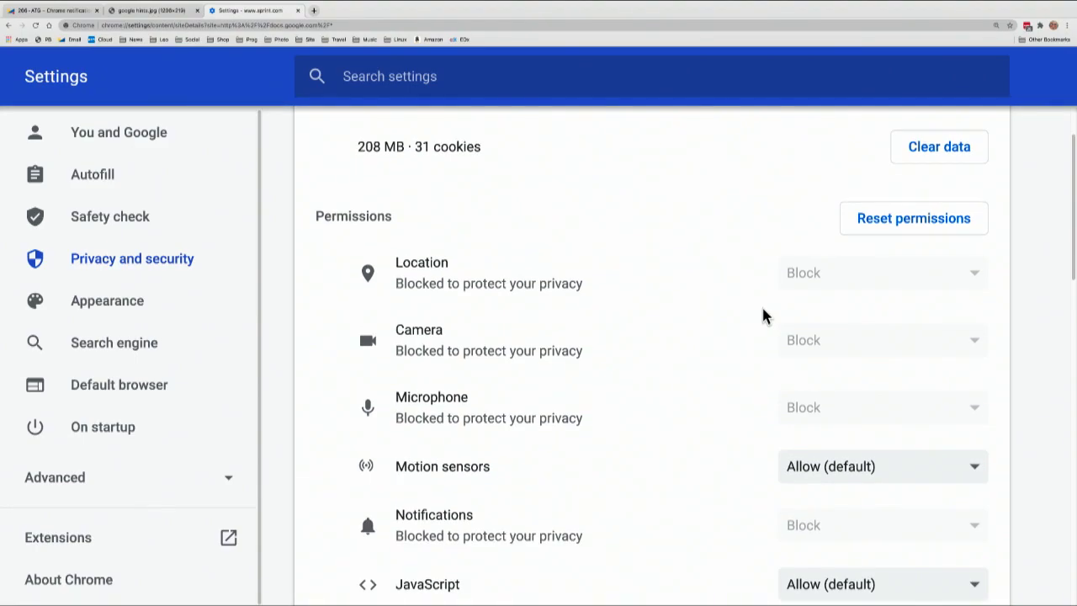
pyautogui.scroll(-2, 764, 313)
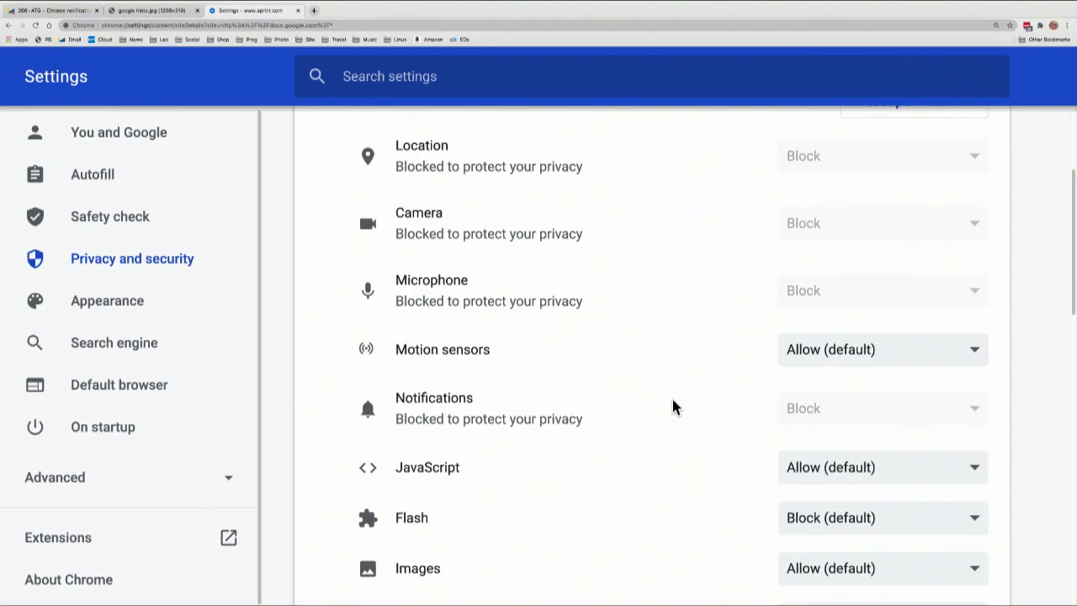
pyautogui.scroll(5, 589, 396)
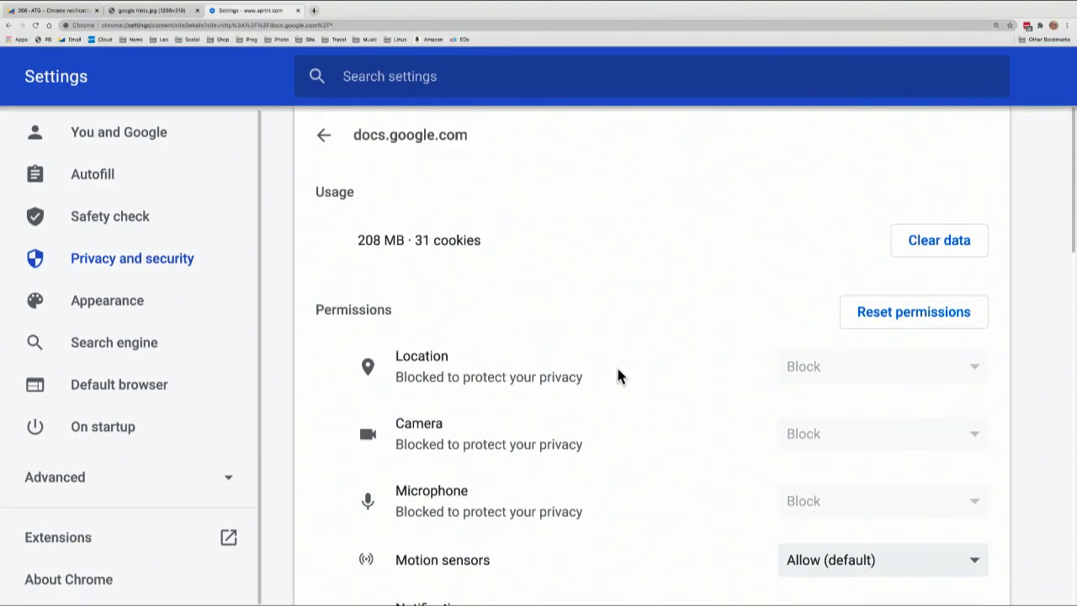
pyautogui.click(327, 137)
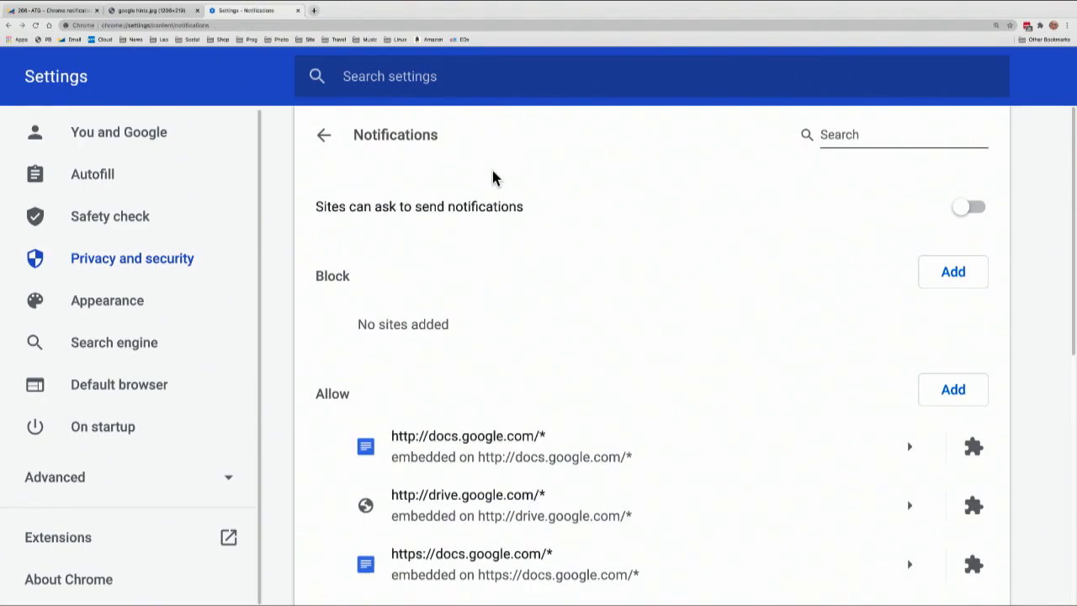
pyautogui.scroll(-4, 654, 337)
pyautogui.scroll(-2, 655, 336)
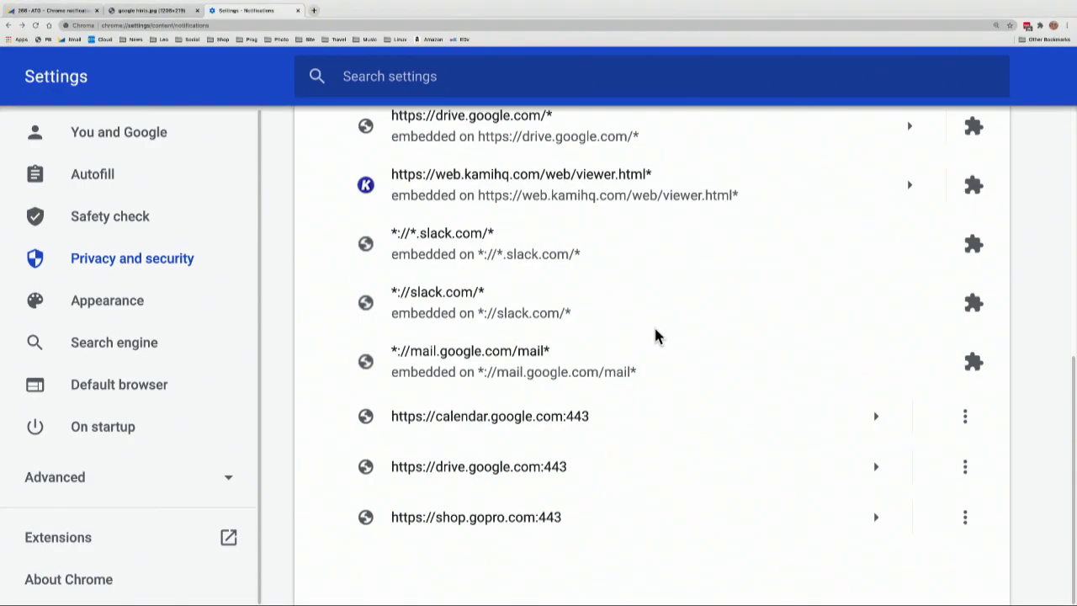
pyautogui.scroll(1, 656, 337)
pyautogui.scroll(-1, 655, 336)
pyautogui.click(964, 516)
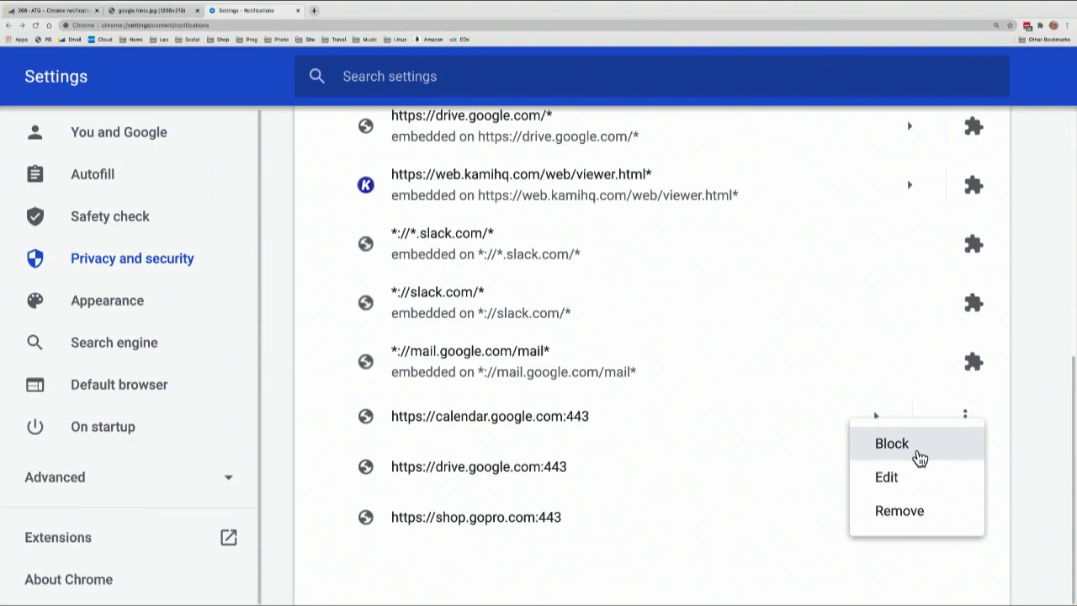
pyautogui.click(919, 455)
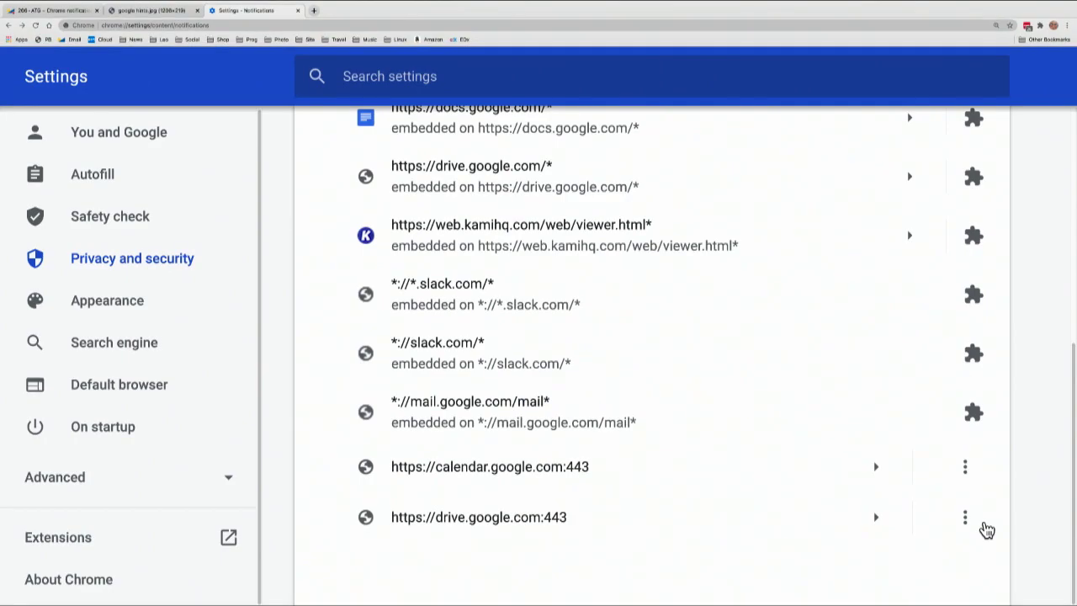
pyautogui.click(973, 522)
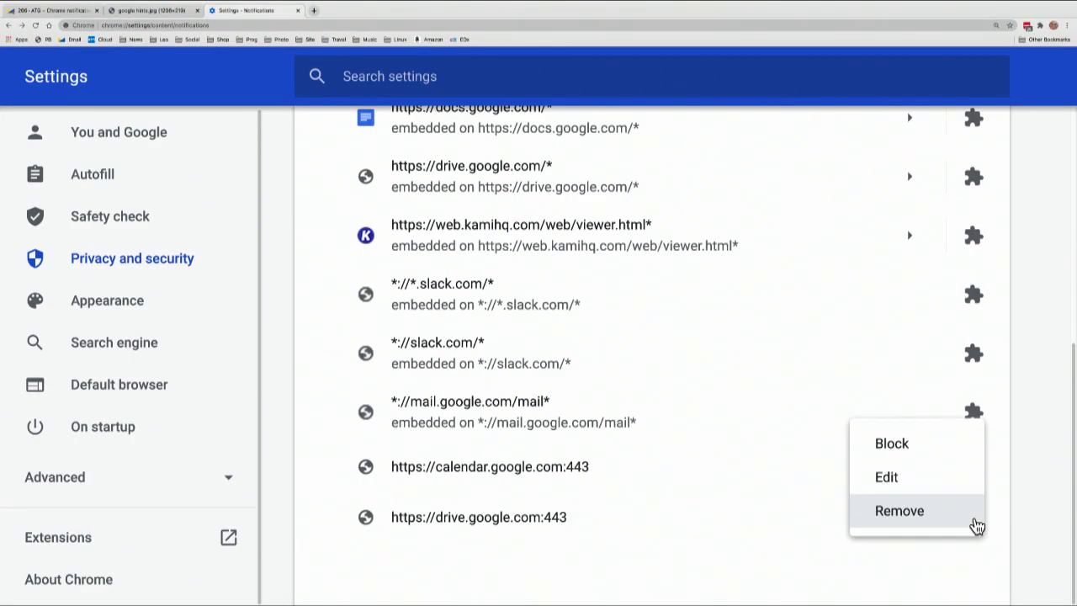
pyautogui.click(934, 457)
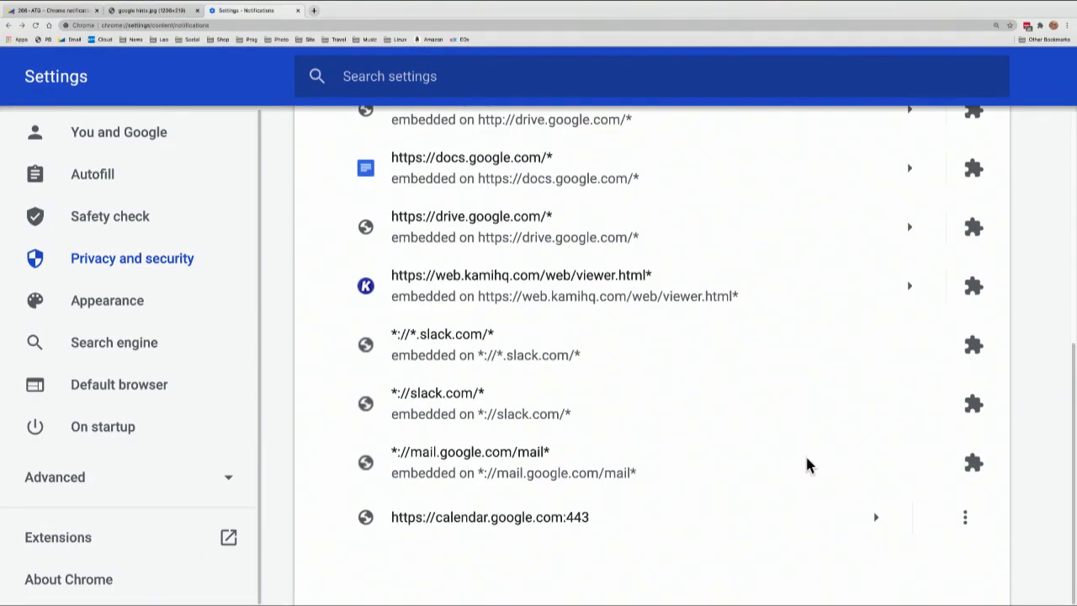
pyautogui.scroll(1, 841, 387)
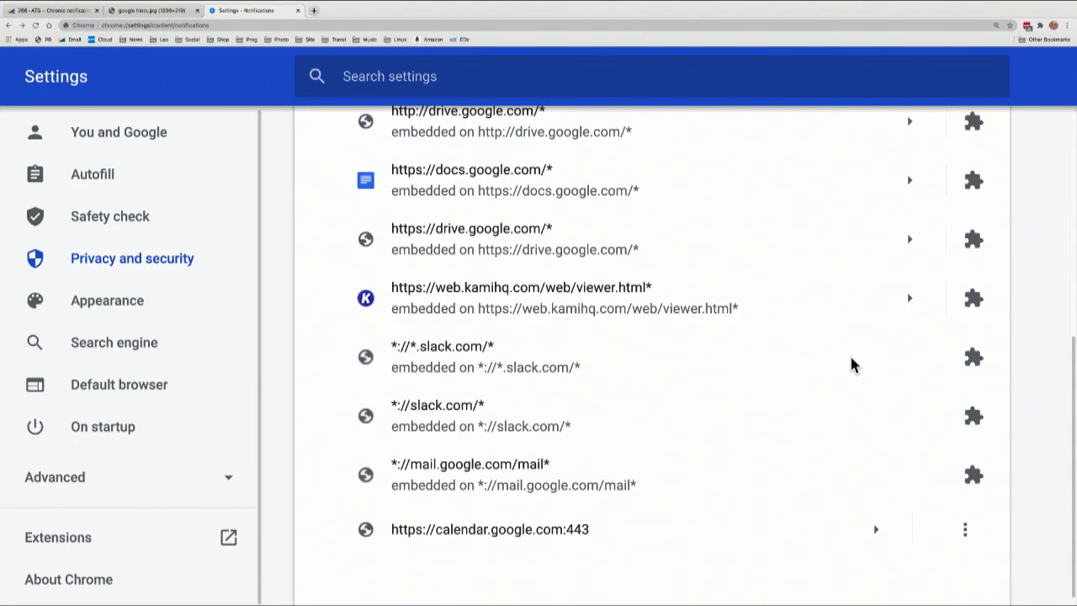
pyautogui.scroll(2, 850, 364)
pyautogui.scroll(1, 848, 367)
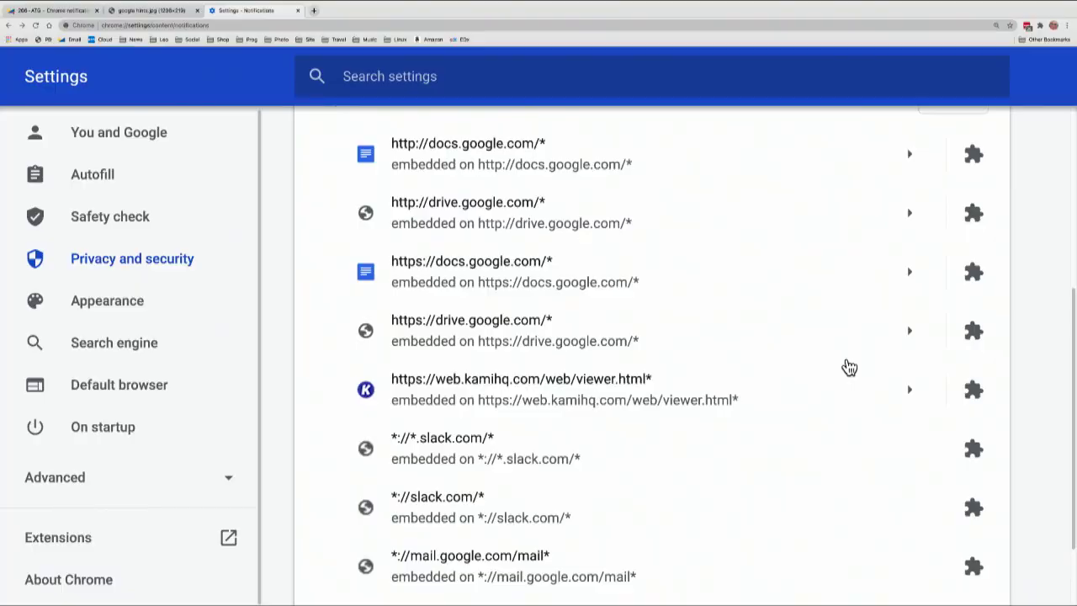